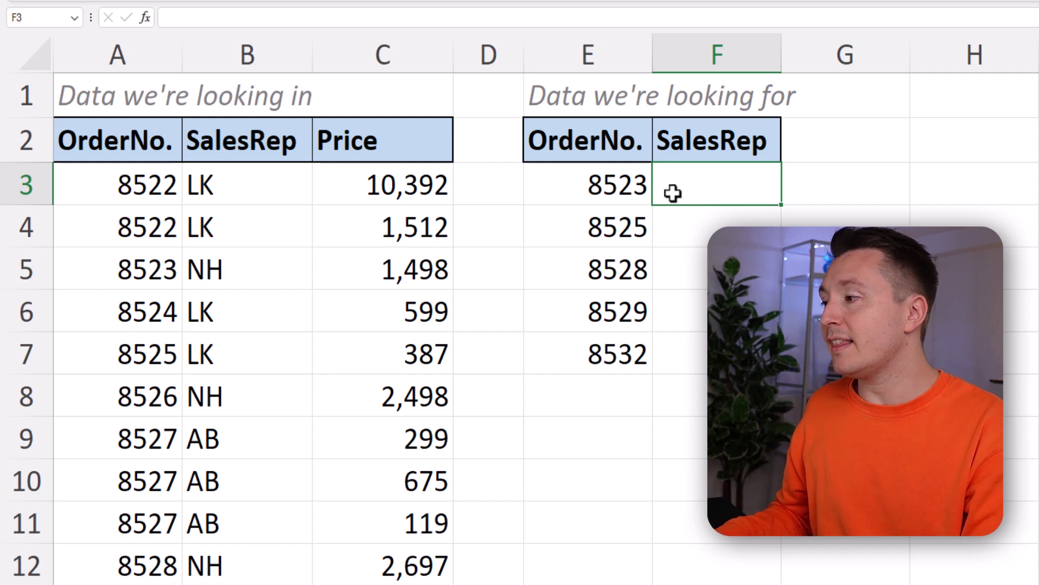
pyautogui.moveTo(633, 179); pyautogui.dragTo(614, 341)
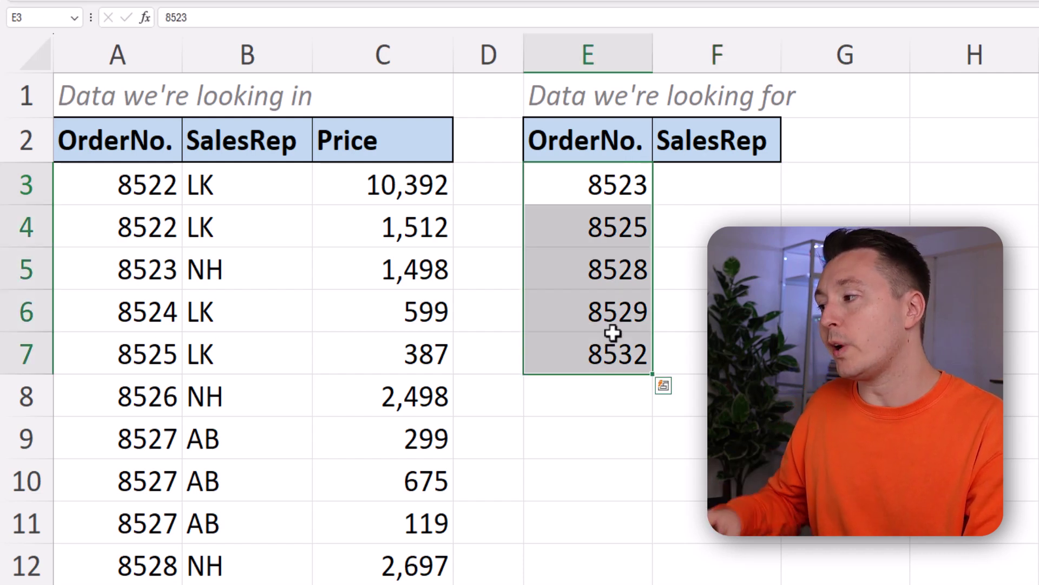
pyautogui.click(676, 183)
pyautogui.moveTo(173, 55); pyautogui.dragTo(378, 58)
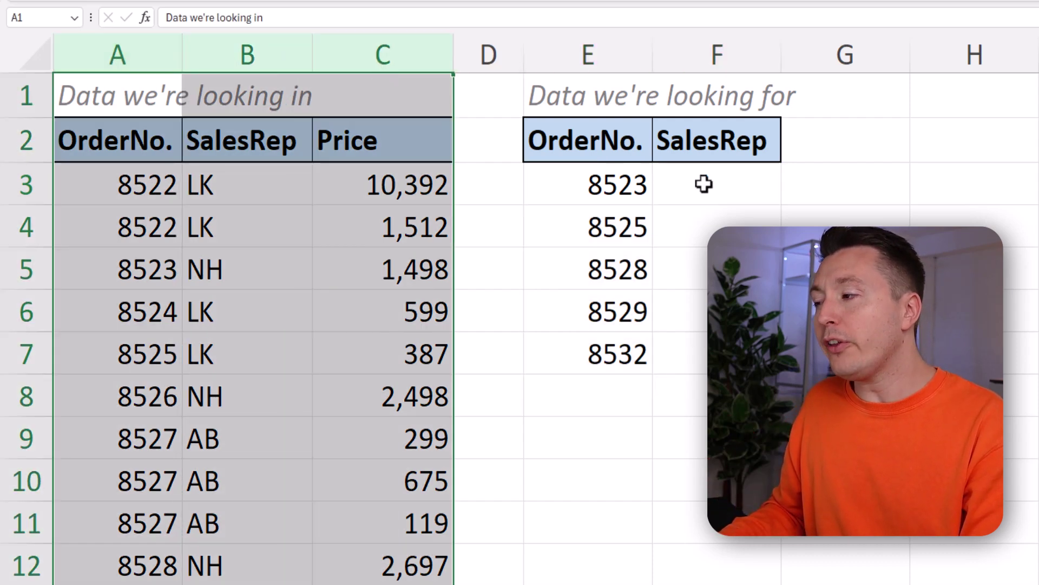
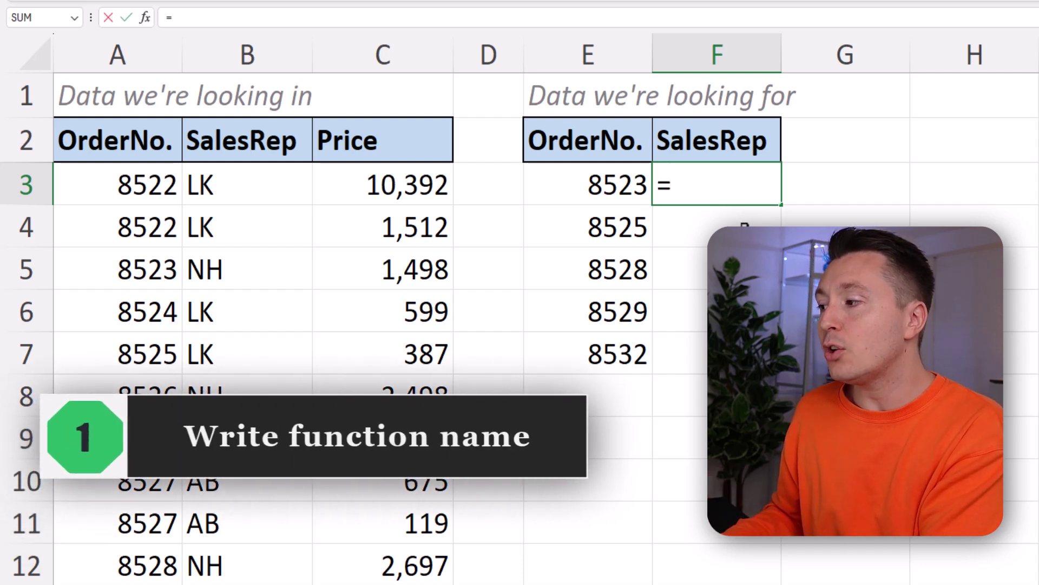
# Step: Enter =XLOOKUP(E3,A:A,B:B) in F3 to return the sales rep for each order, and copy it down to F7
pyautogui.press('BackSpace')
pyautogui.write('P(')
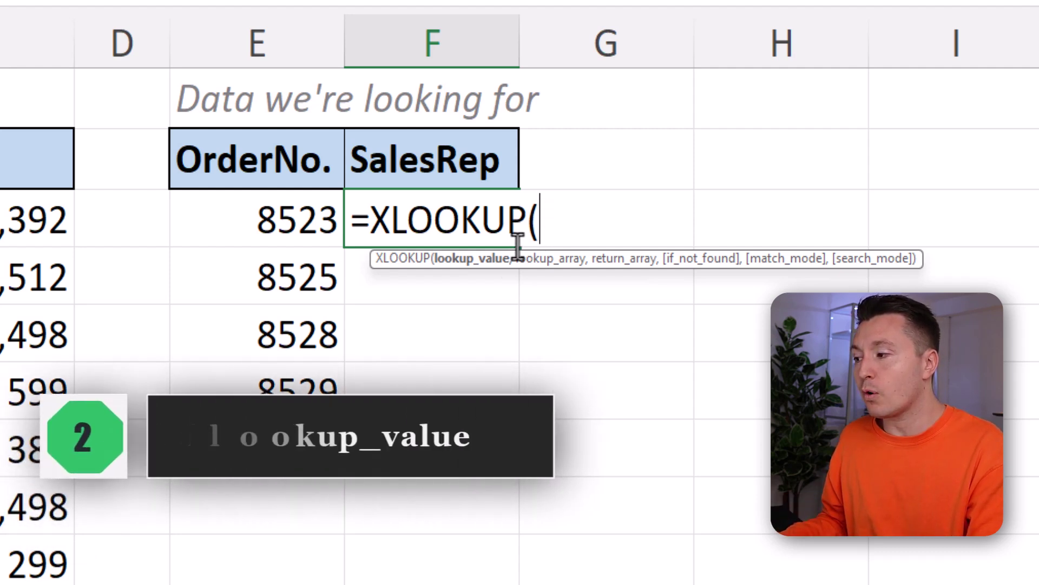
pyautogui.click(258, 221)
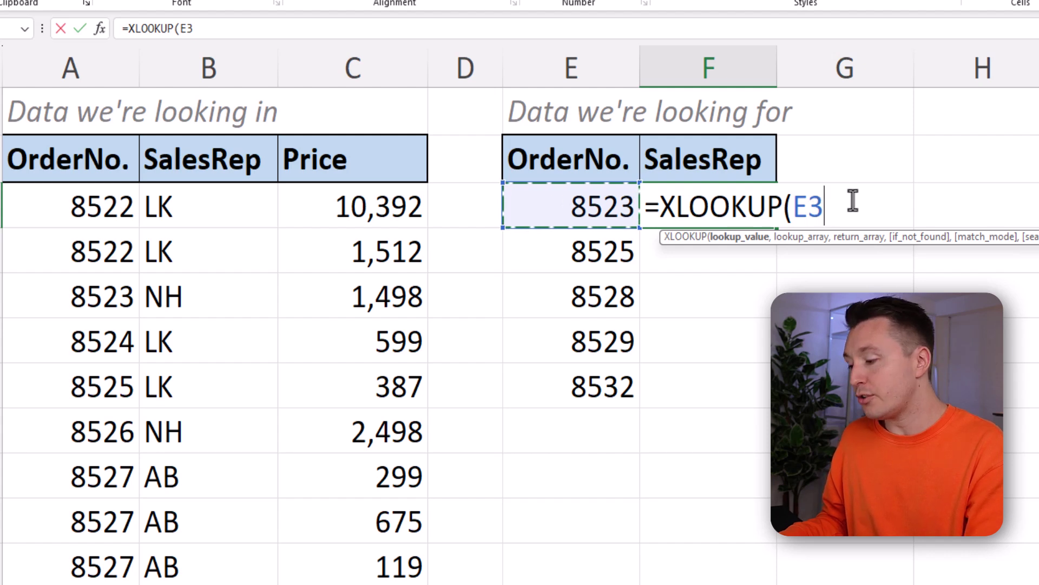
pyautogui.write(',')
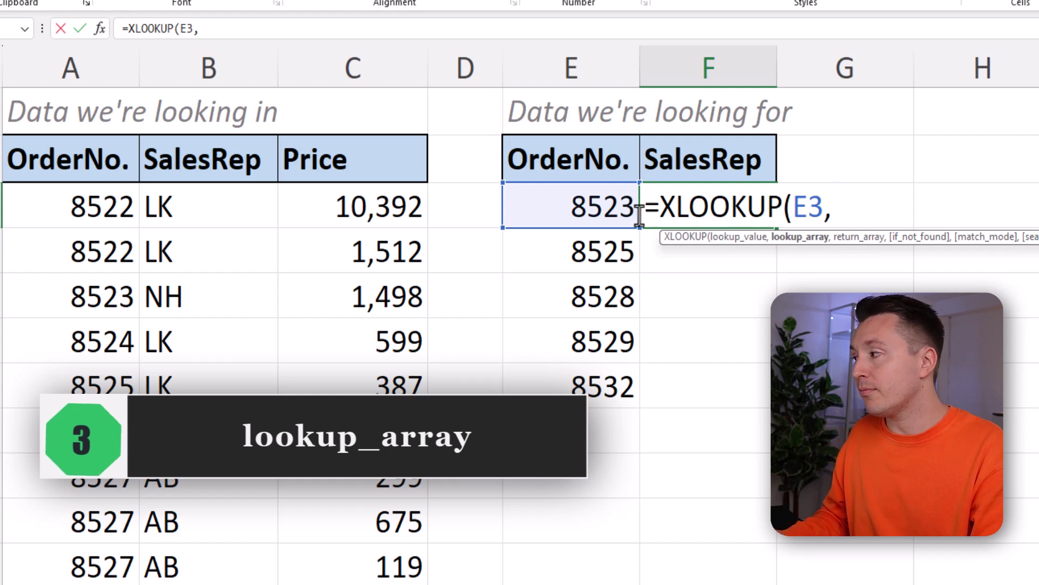
pyautogui.click(76, 64)
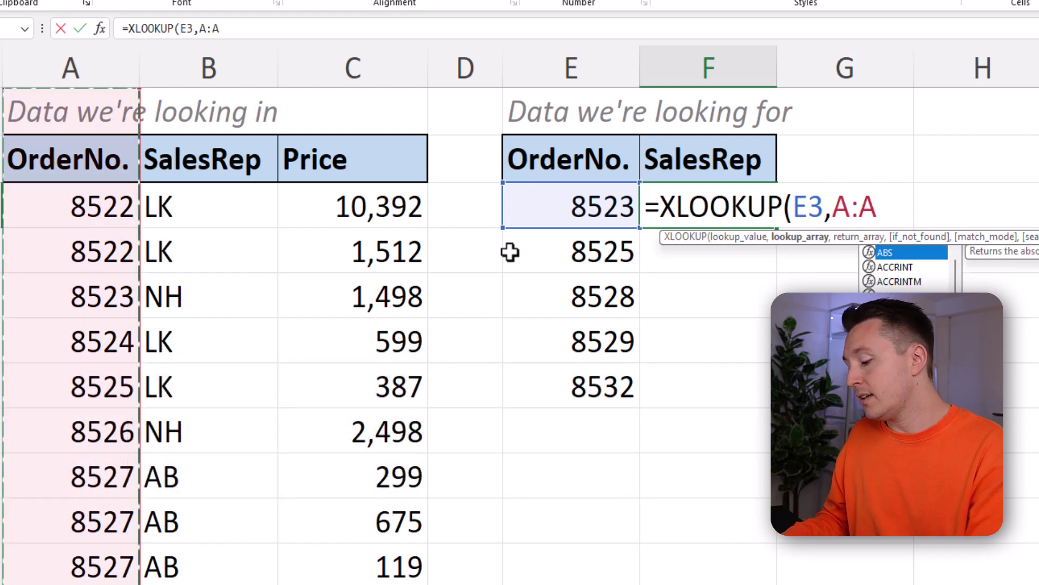
pyautogui.write(',')
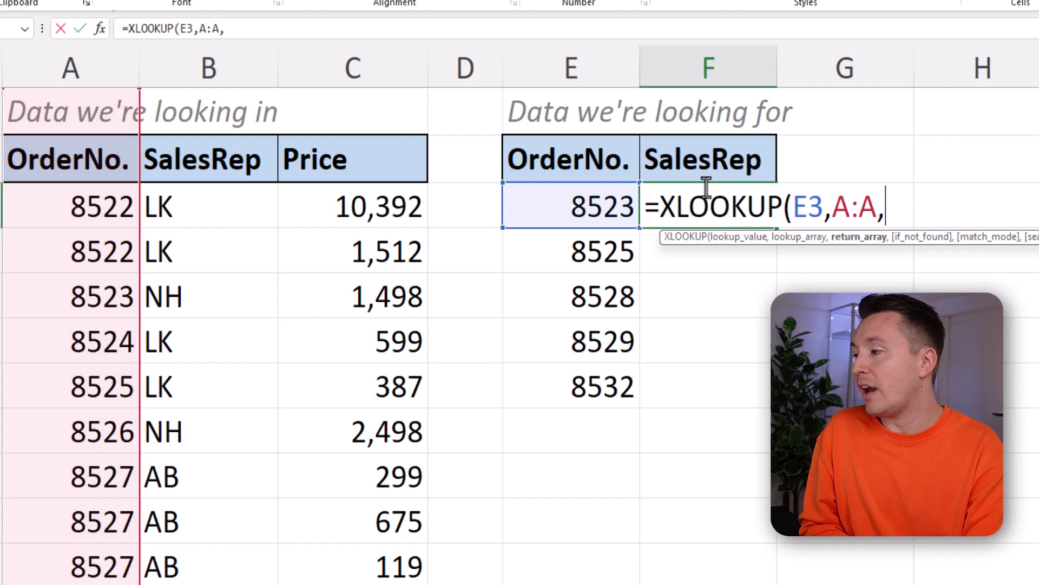
pyautogui.click(209, 65)
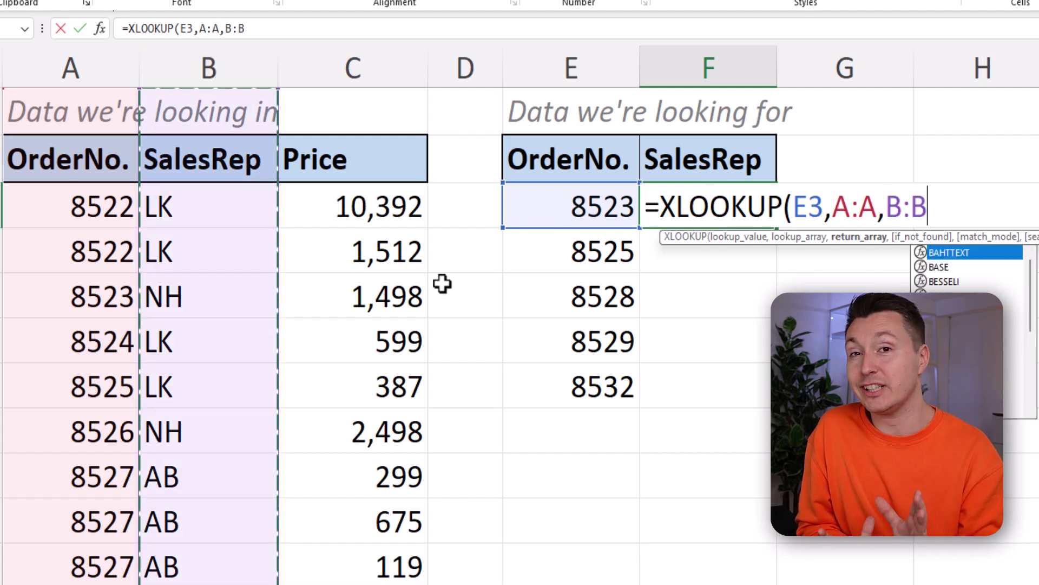
pyautogui.write(')')
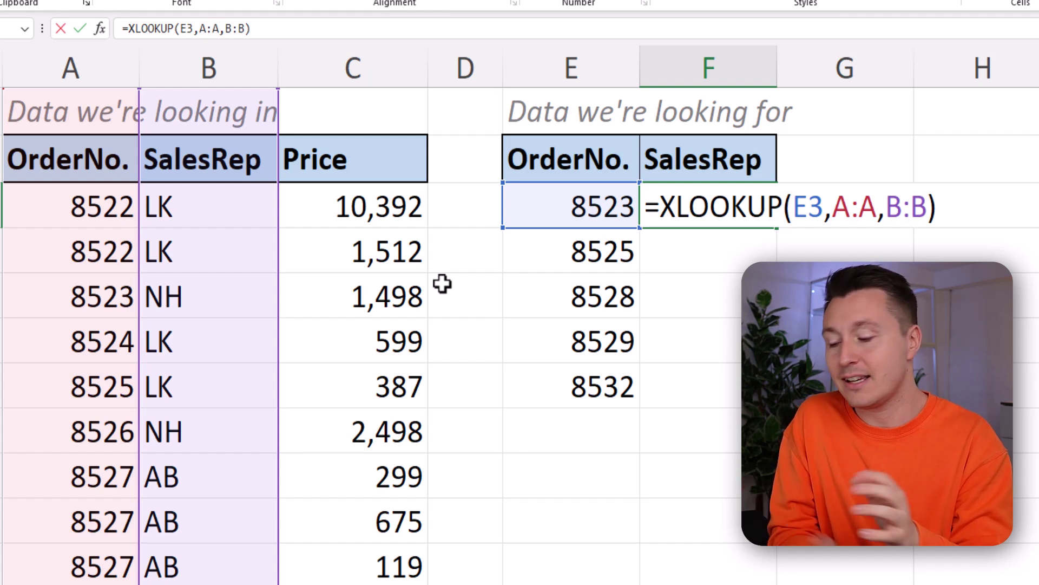
pyautogui.press('Return')
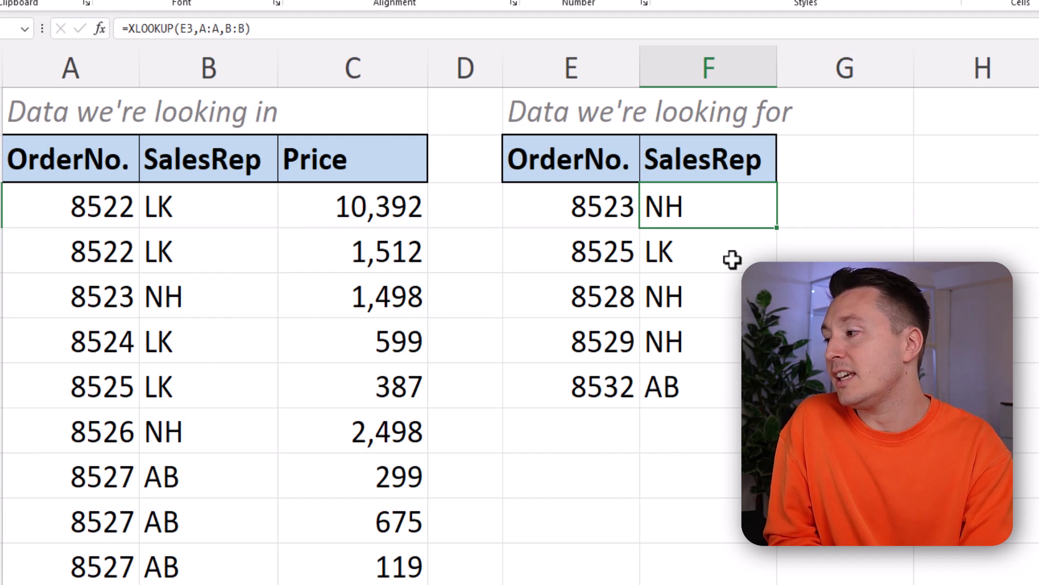
# Step: Clear the lookup formulas from F4:F7, keeping only the XLOOKUP in F3
pyautogui.doubleClick(742, 204)
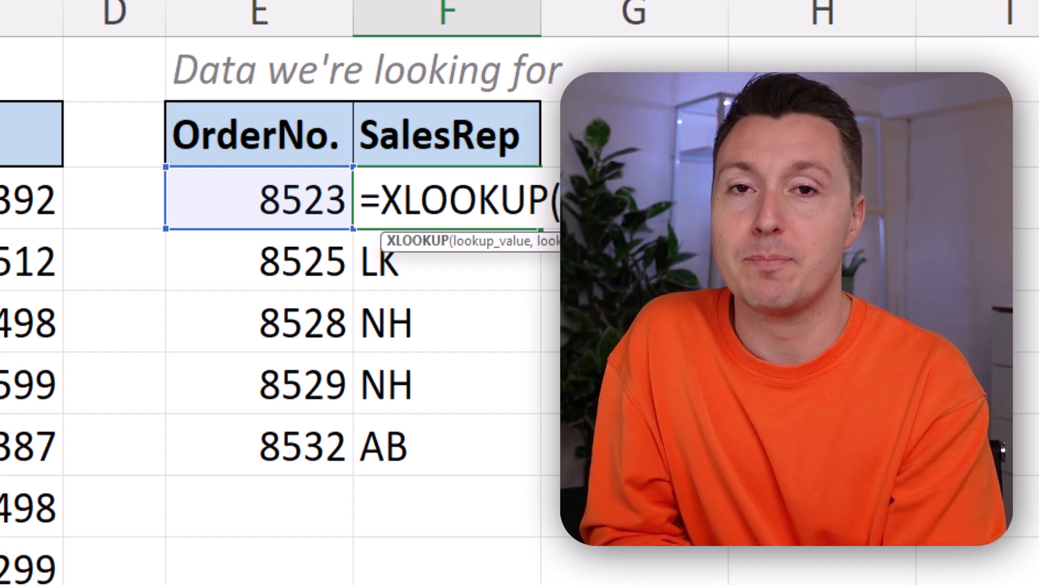
pyautogui.click(500, 205)
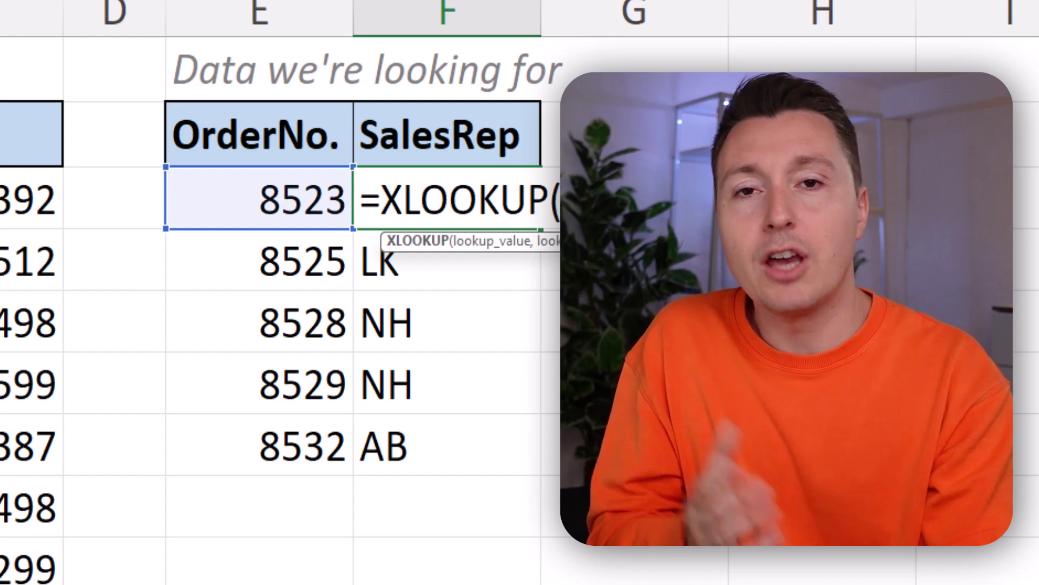
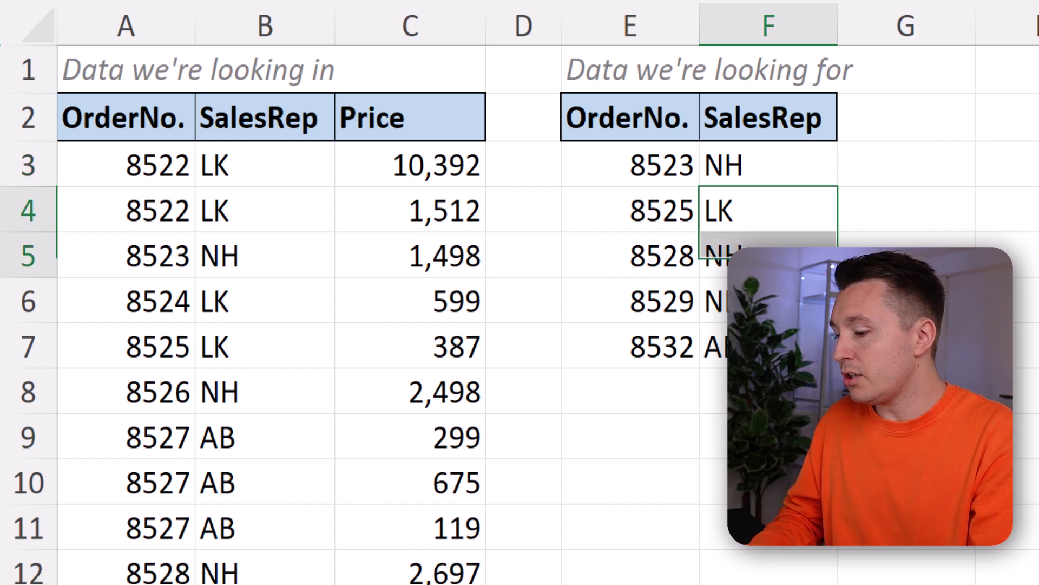
pyautogui.press('Delete')
# Step: Enter =VLOOKUP(E4,A:C,2,FALSE) in F4 to return the sales rep for the second order
pyautogui.click(766, 221)
pyautogui.write('=VLOOKUP(')
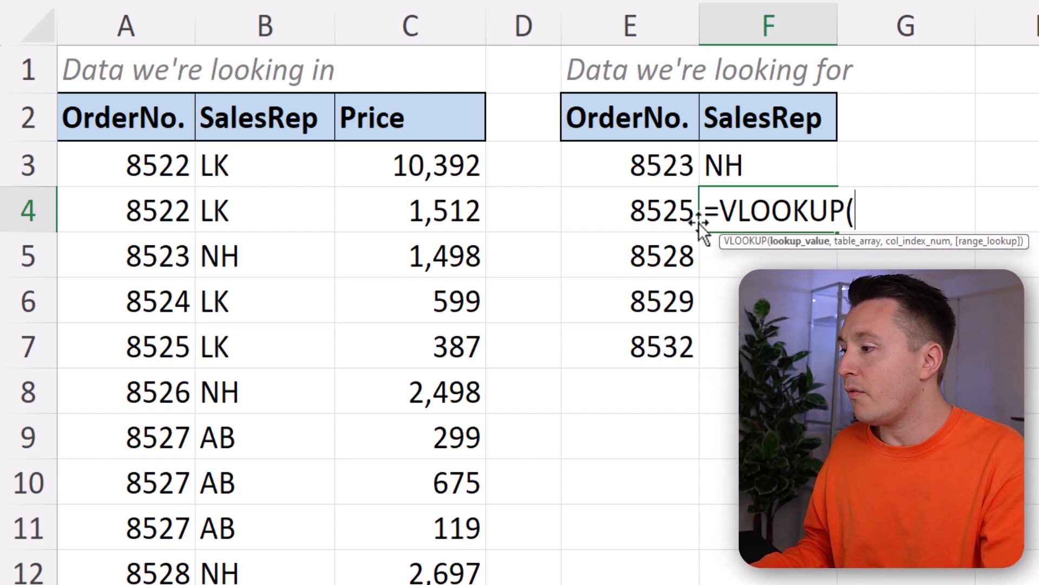
pyautogui.click(671, 206)
pyautogui.write(',')
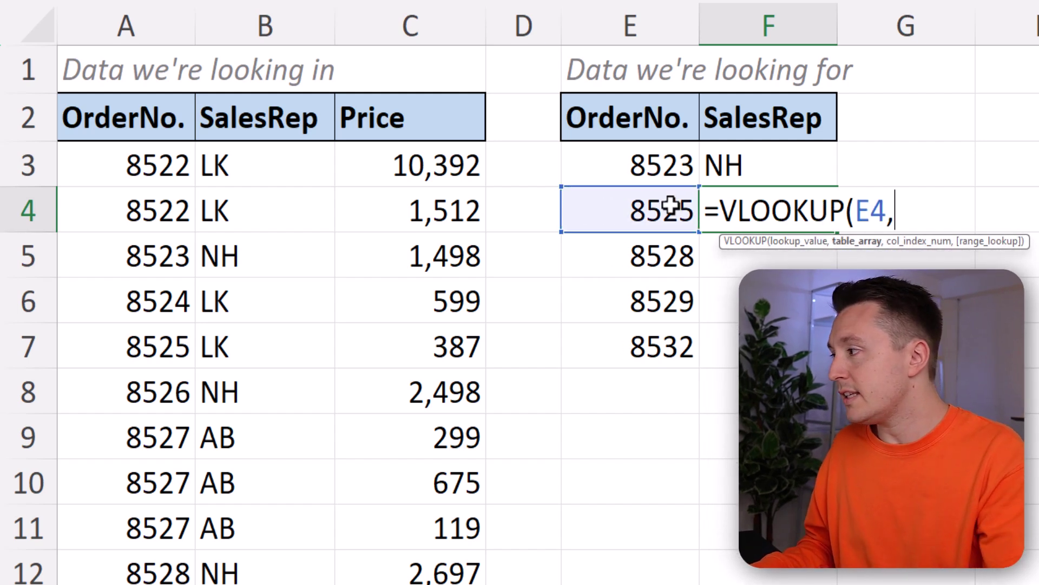
pyautogui.moveTo(142, 32); pyautogui.dragTo(409, 28)
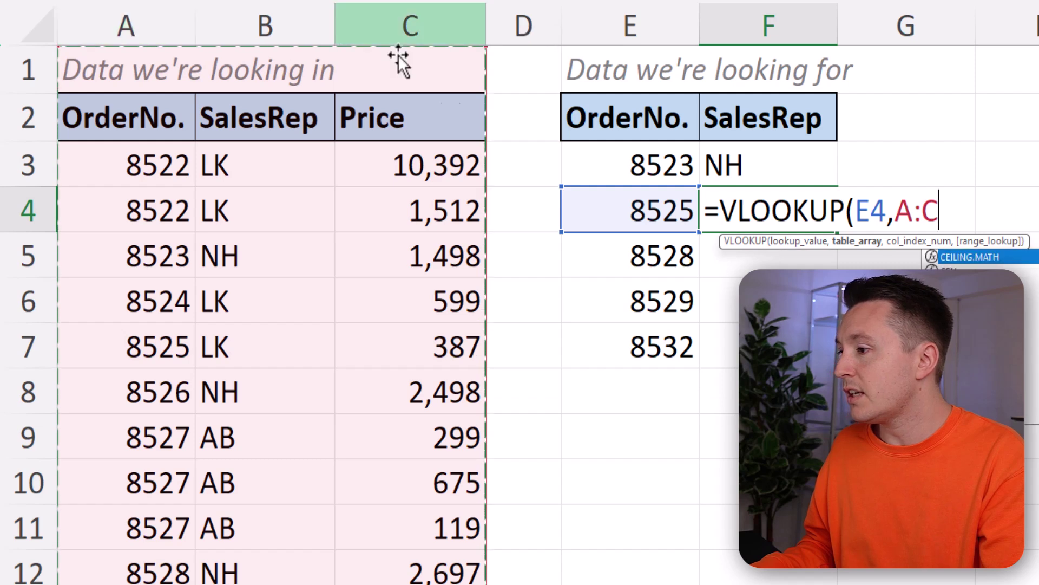
pyautogui.write(',2,FALSE')
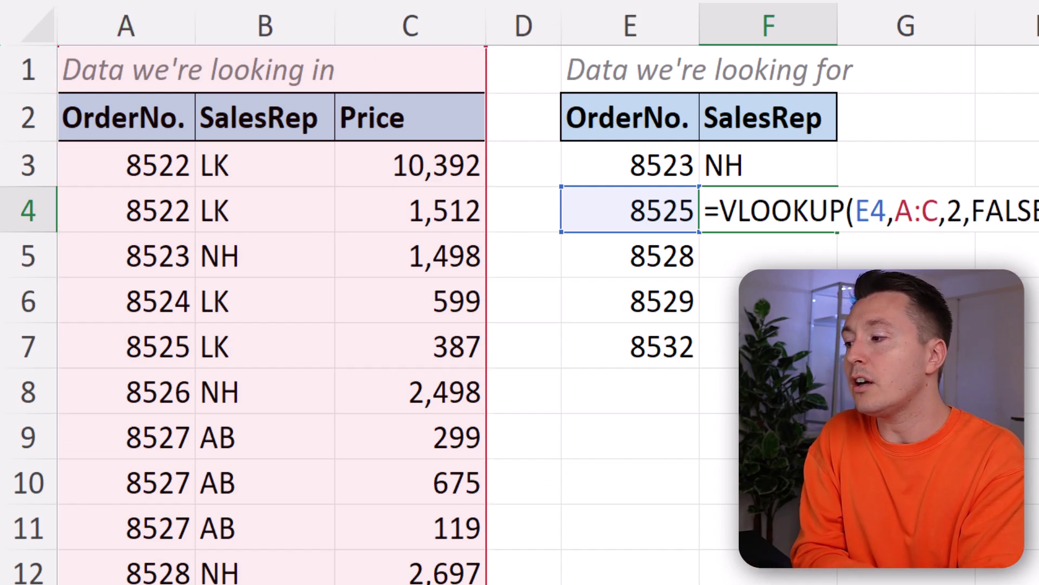
pyautogui.hotkey('ctrl', 'Return')
pyautogui.click(757, 168)
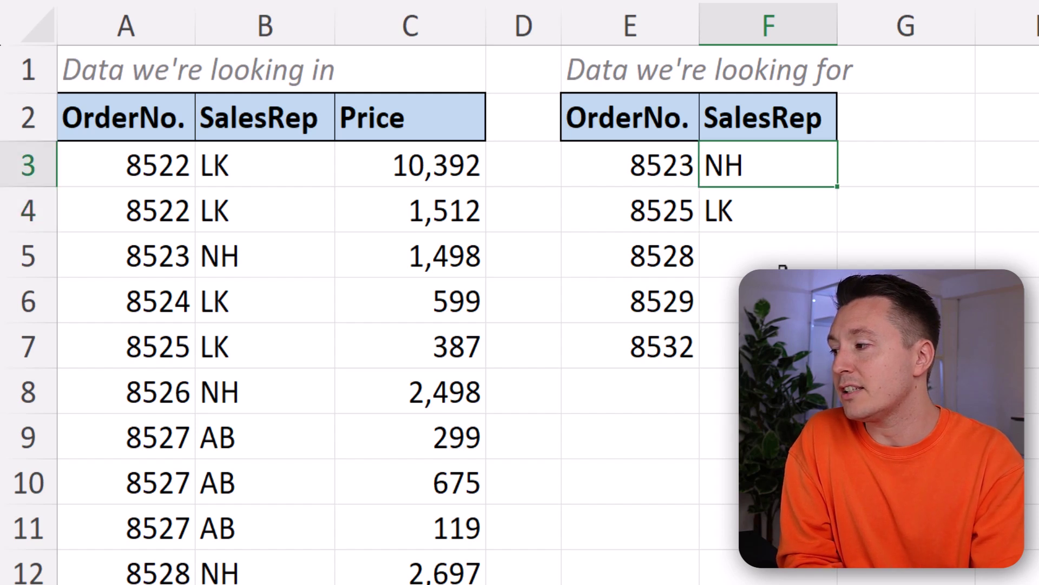
# Step: Change the order number in E4 to match the one in E3, and clear the remaining order numbers in E5:E7
pyautogui.click(652, 199)
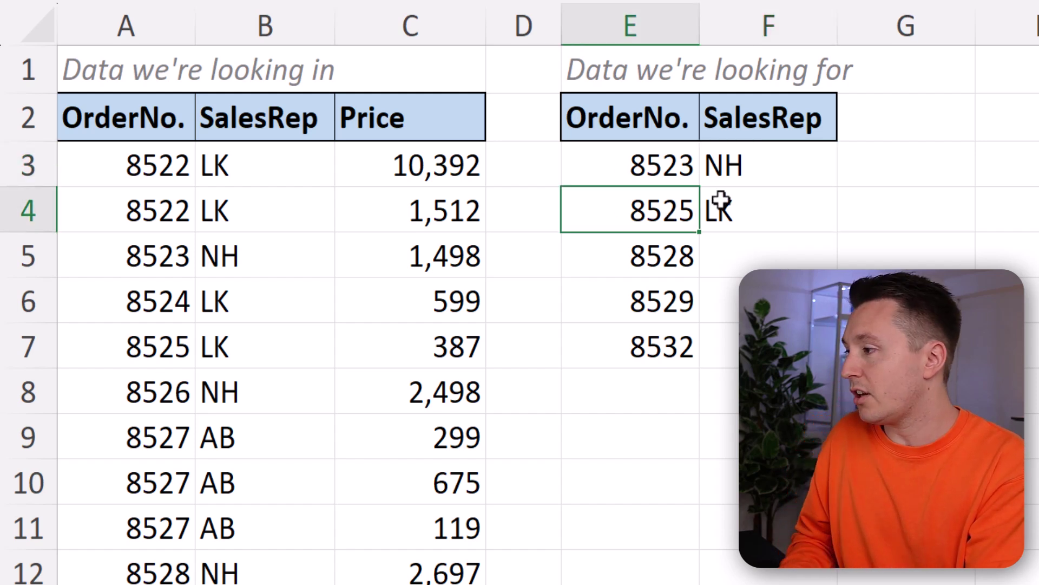
pyautogui.write('8523')
pyautogui.press('Return')
pyautogui.press('Up')
pyautogui.click(723, 203)
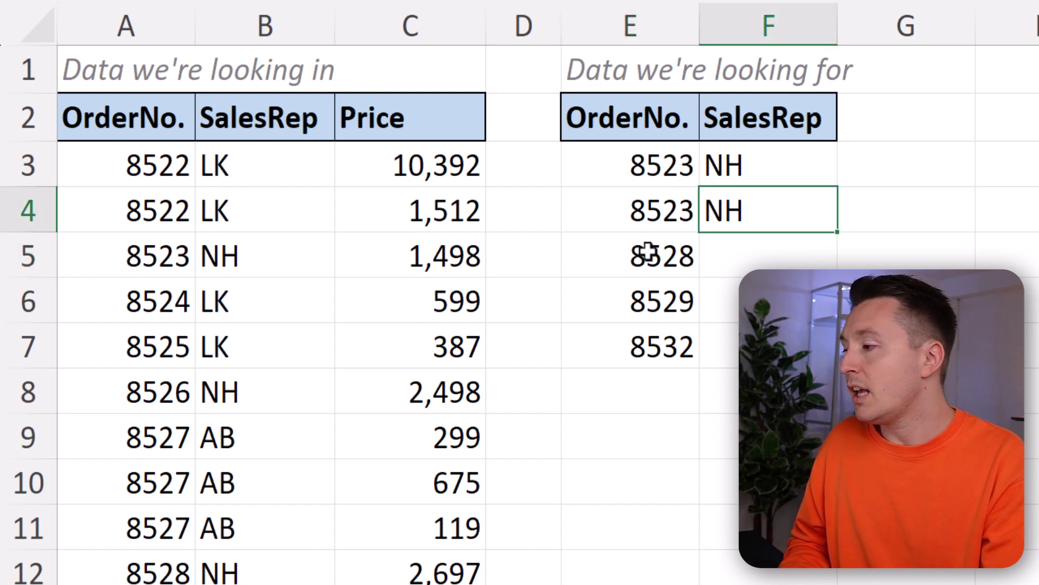
pyautogui.moveTo(650, 255); pyautogui.dragTo(649, 349)
pyautogui.press('Delete')
pyautogui.click(793, 238)
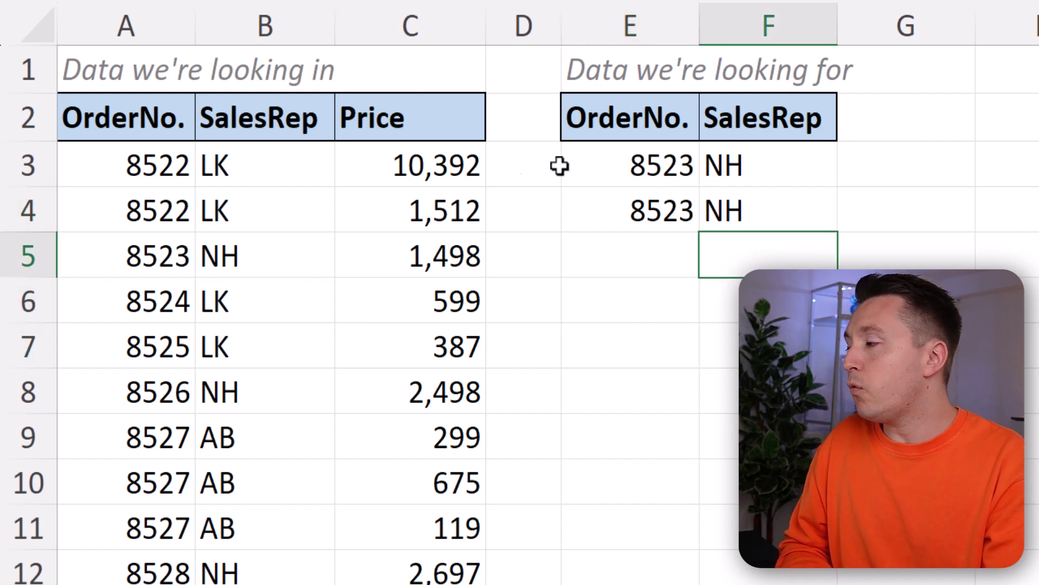
# Step: Insert an empty column between the OrderNo. and SalesRep columns of the source data
pyautogui.click(282, 31)
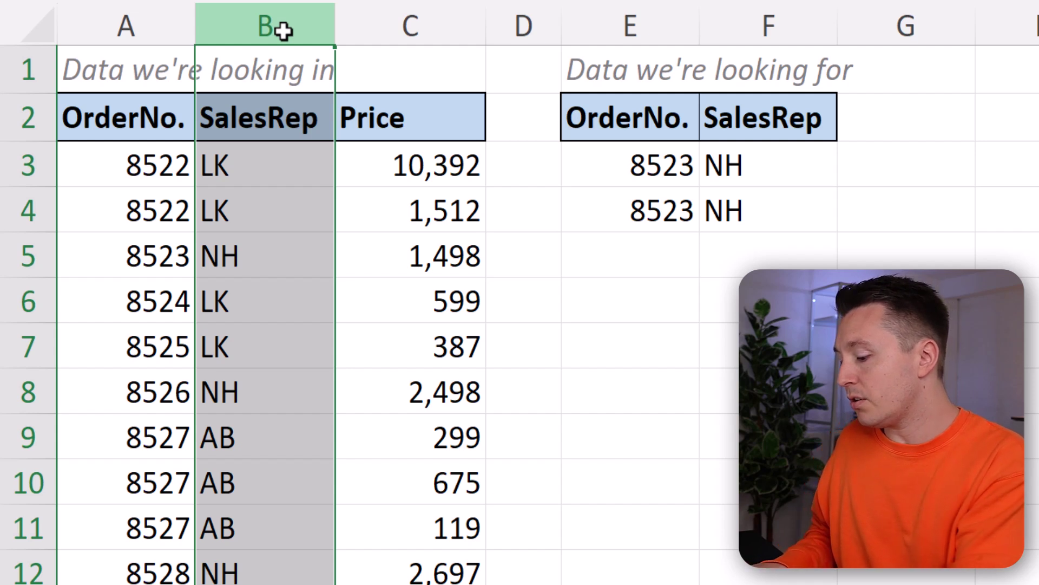
pyautogui.rightClick(281, 31)
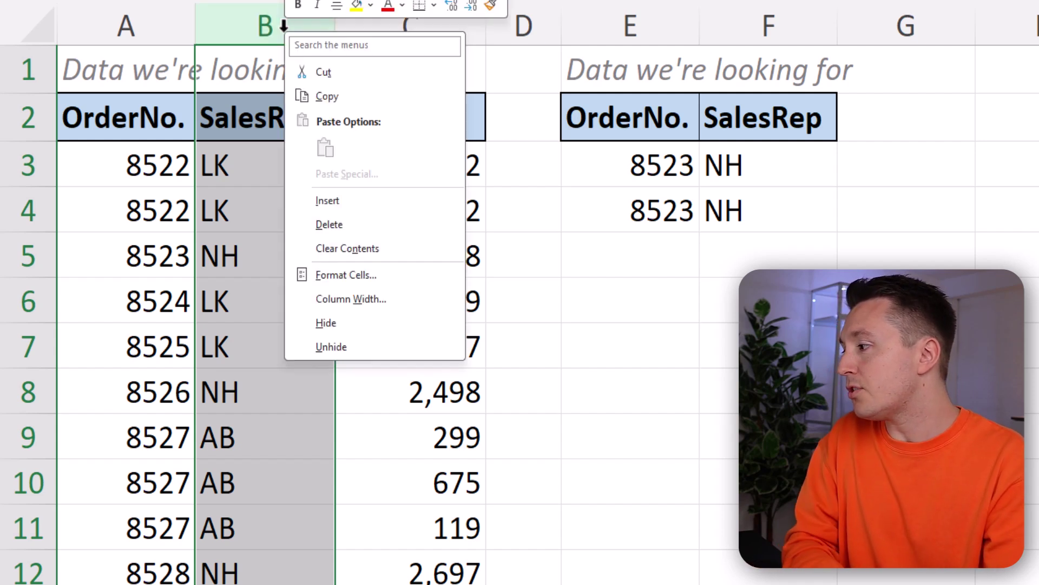
pyautogui.press('Escape')
pyautogui.hotkey('ctrl', 'shift', '+')
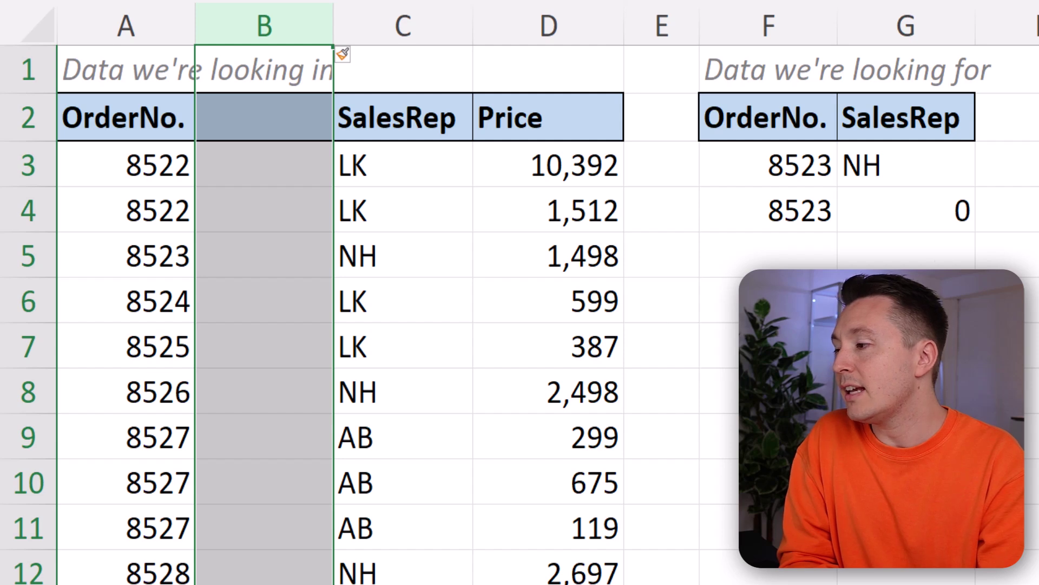
pyautogui.press('Down')
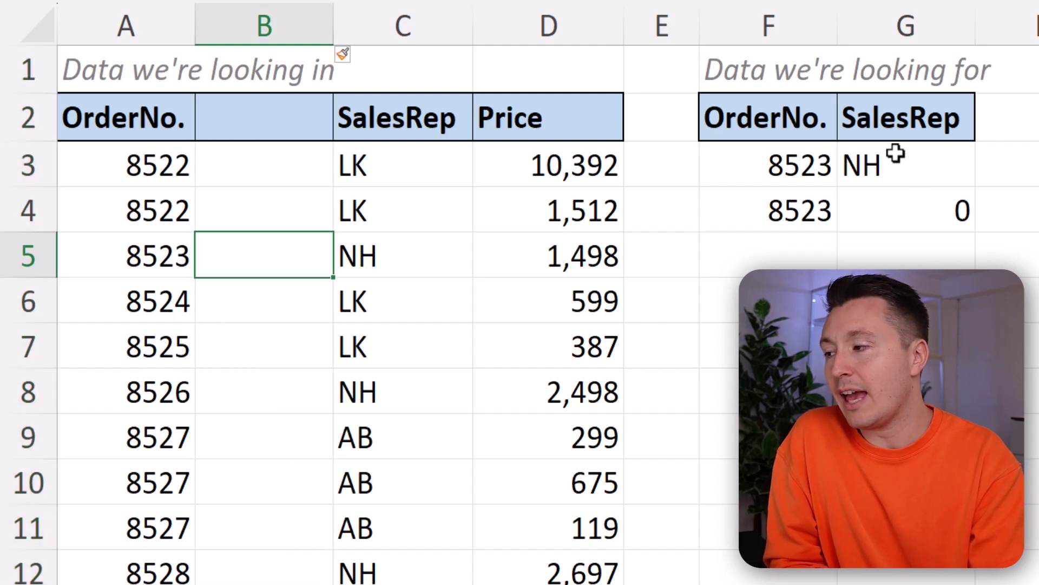
# Step: Examine the references of the XLOOKUP formula in G3 and the table array and column index of the VLOOKUP formula in G4
pyautogui.click(910, 161)
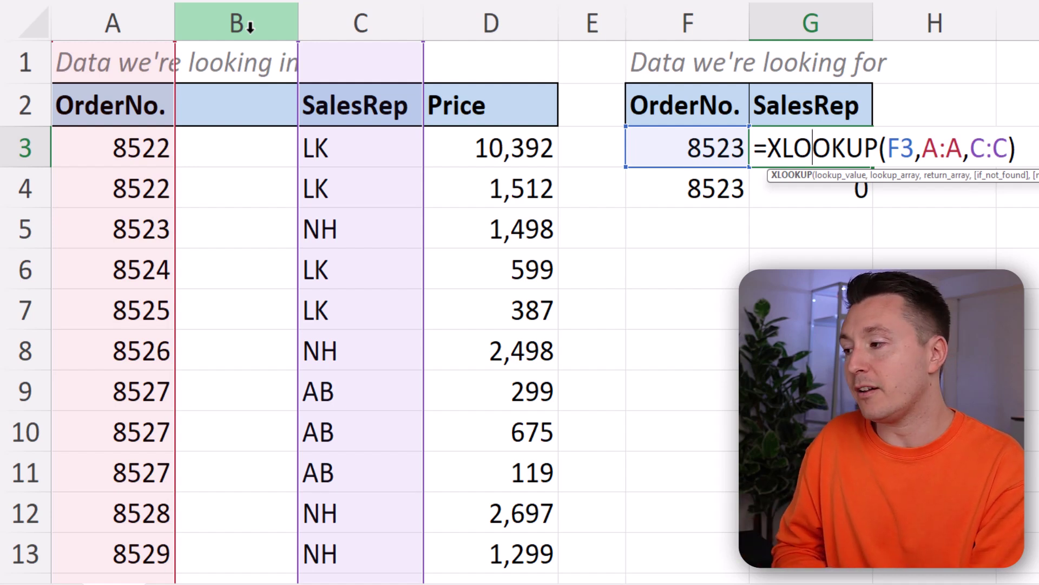
pyautogui.press('Return')
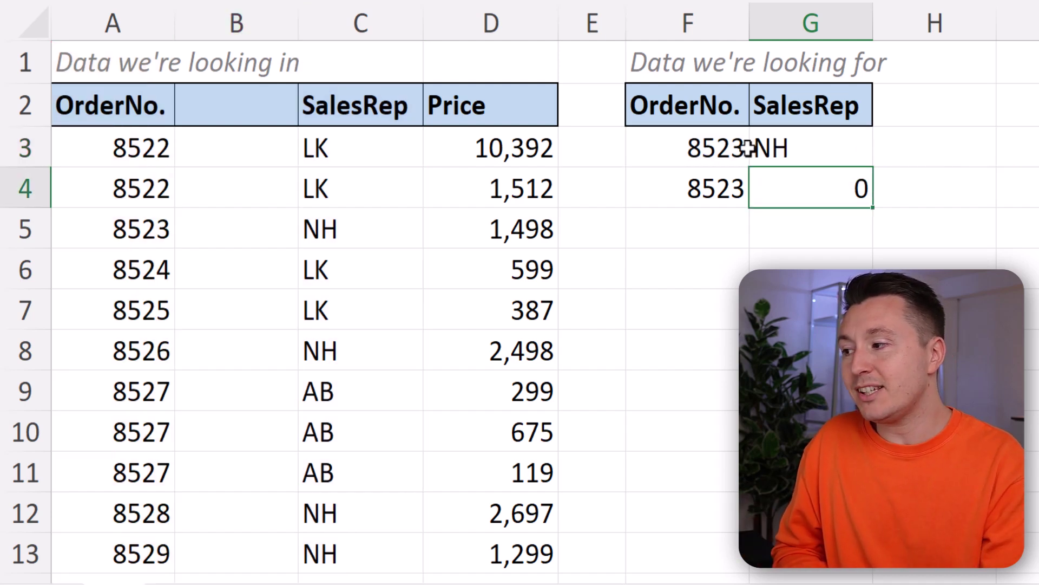
pyautogui.doubleClick(815, 179)
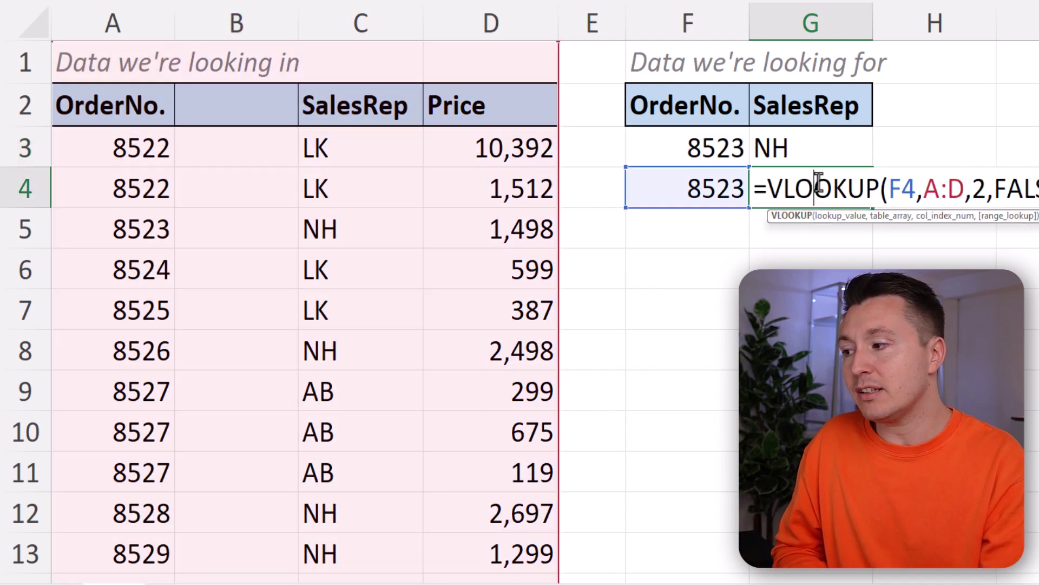
pyautogui.doubleClick(978, 188)
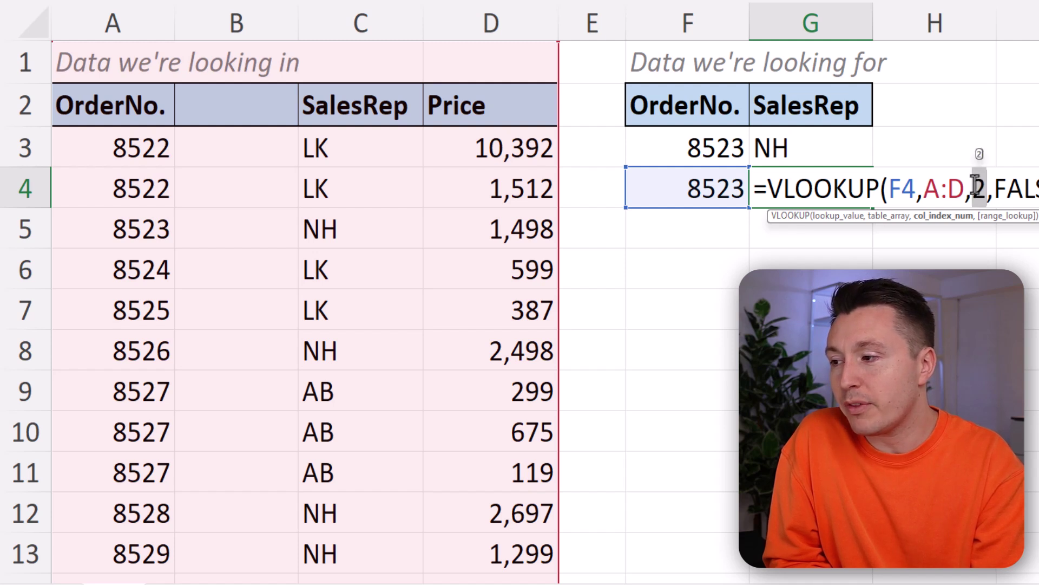
pyautogui.moveTo(923, 190); pyautogui.dragTo(964, 191)
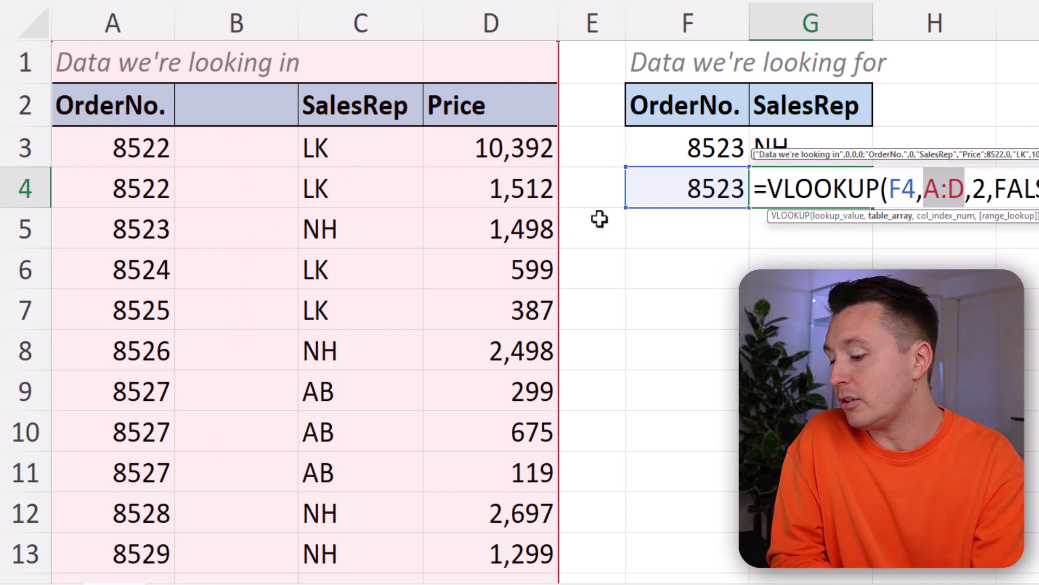
pyautogui.press('Return')
pyautogui.click(808, 186)
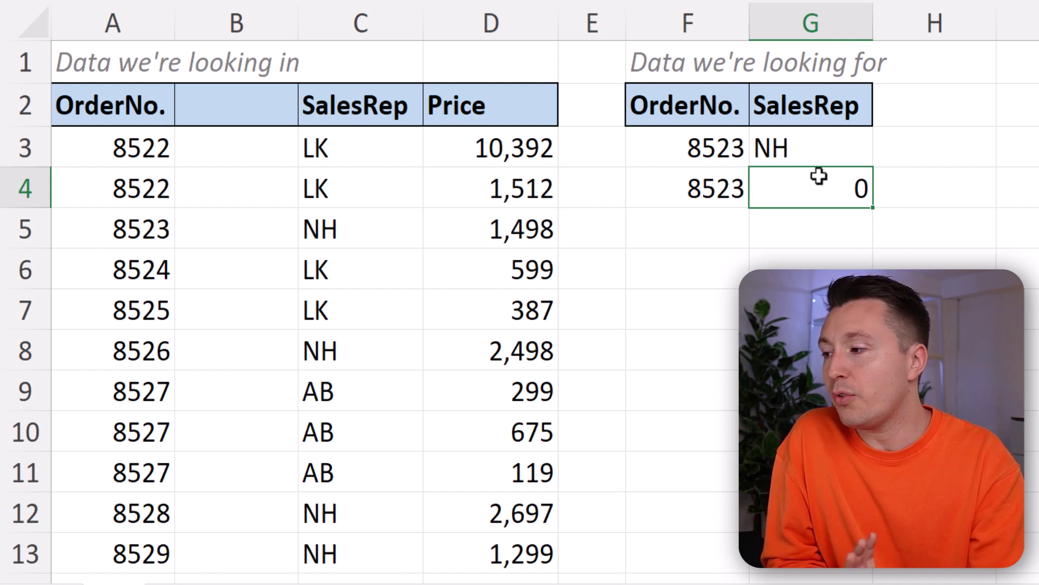
pyautogui.click(809, 144)
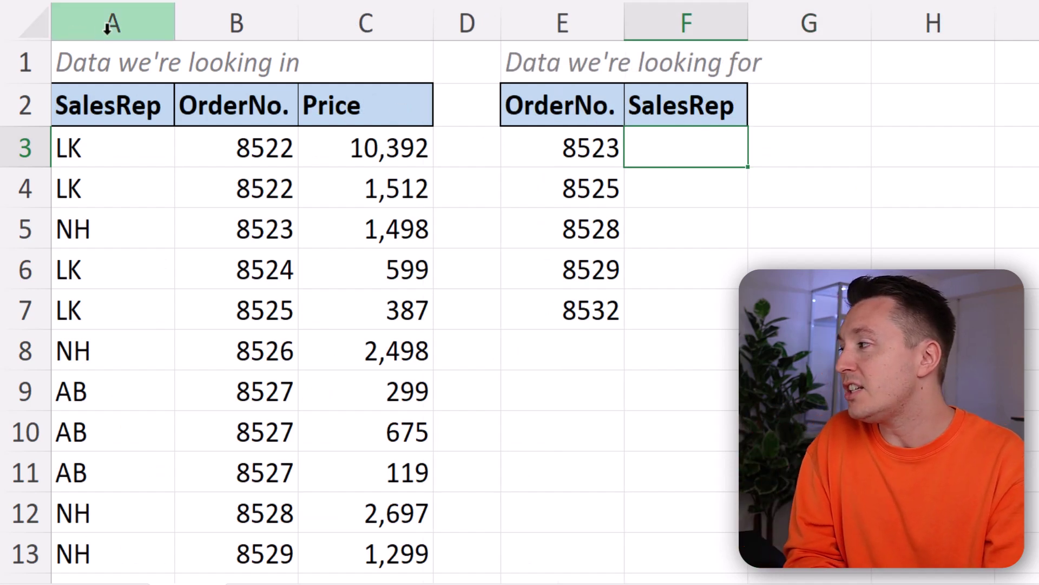
pyautogui.click(121, 24)
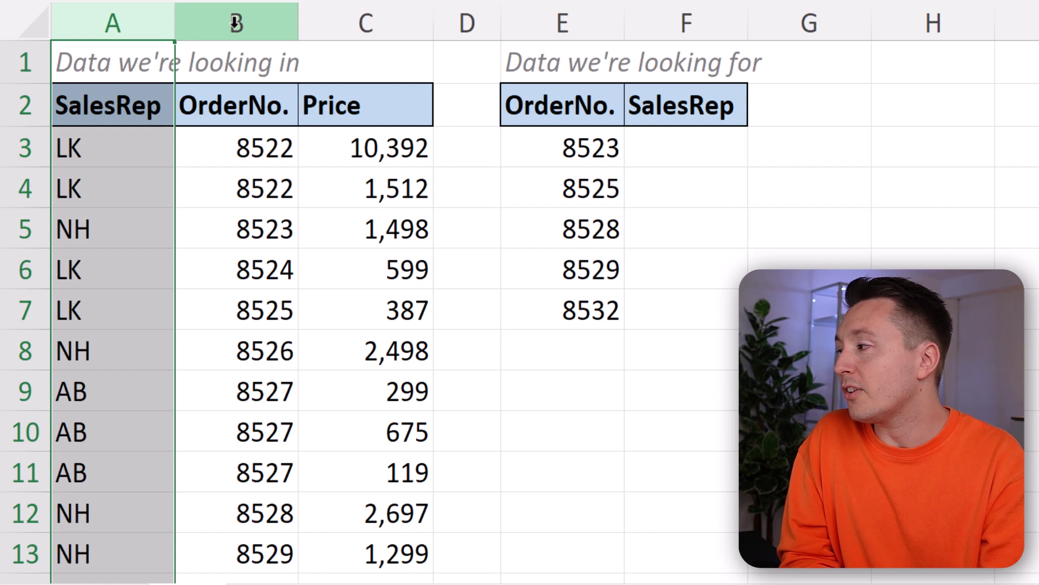
pyautogui.moveTo(252, 138); pyautogui.dragTo(259, 458)
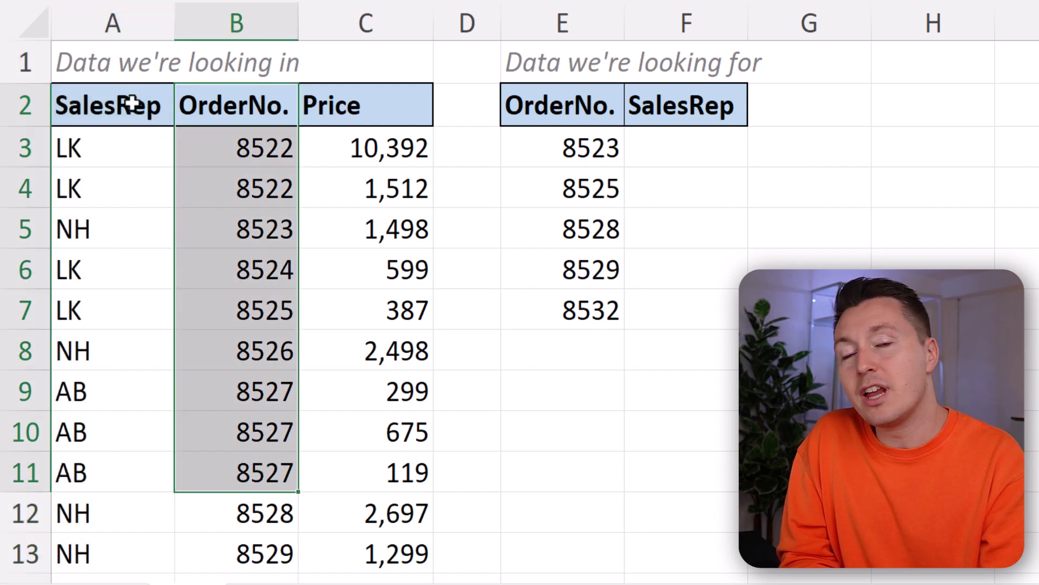
# Step: Delete the empty column B between the OrderNo. and SalesRep columns of the source data
pyautogui.moveTo(130, 146); pyautogui.dragTo(121, 390)
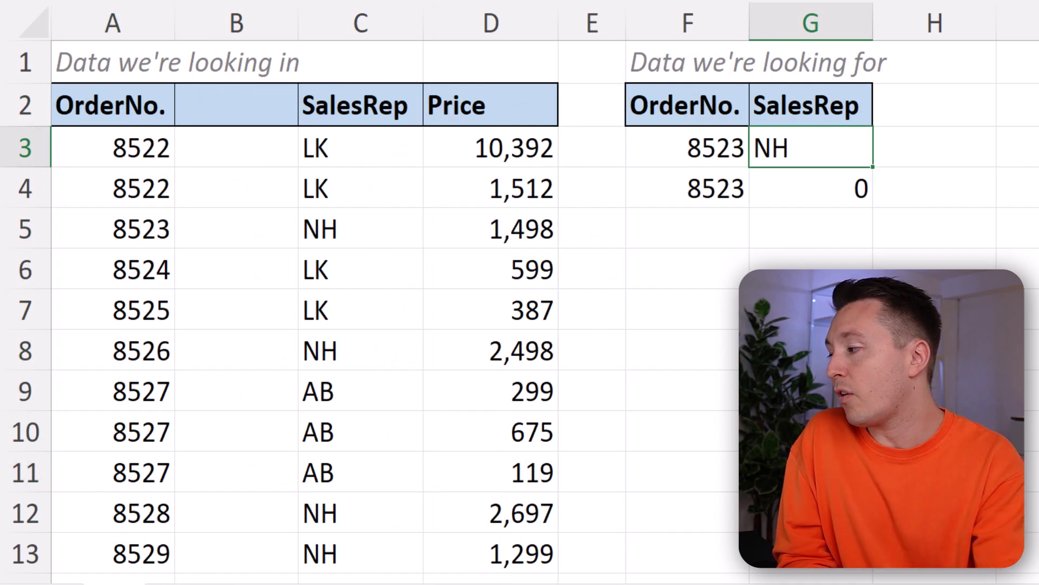
pyautogui.click(239, 22)
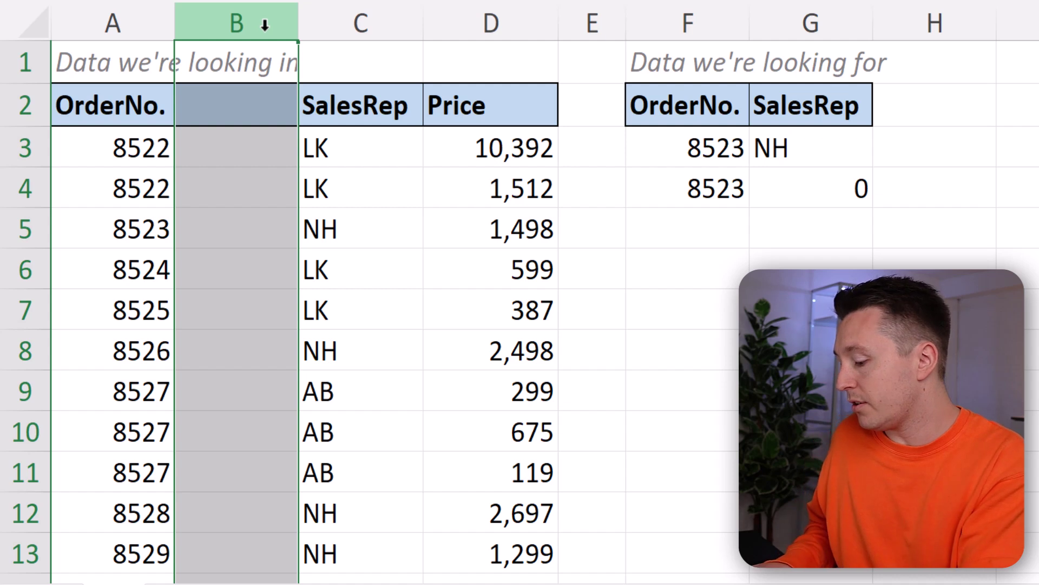
pyautogui.hotkey('ctrl', '-')
pyautogui.click(267, 179)
pyautogui.click(123, 110)
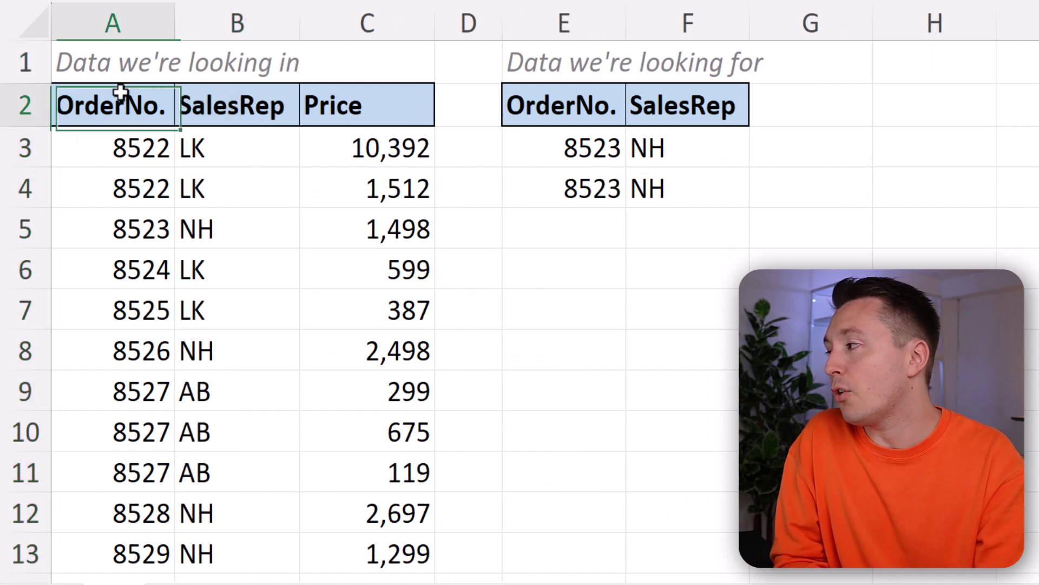
pyautogui.click(250, 97)
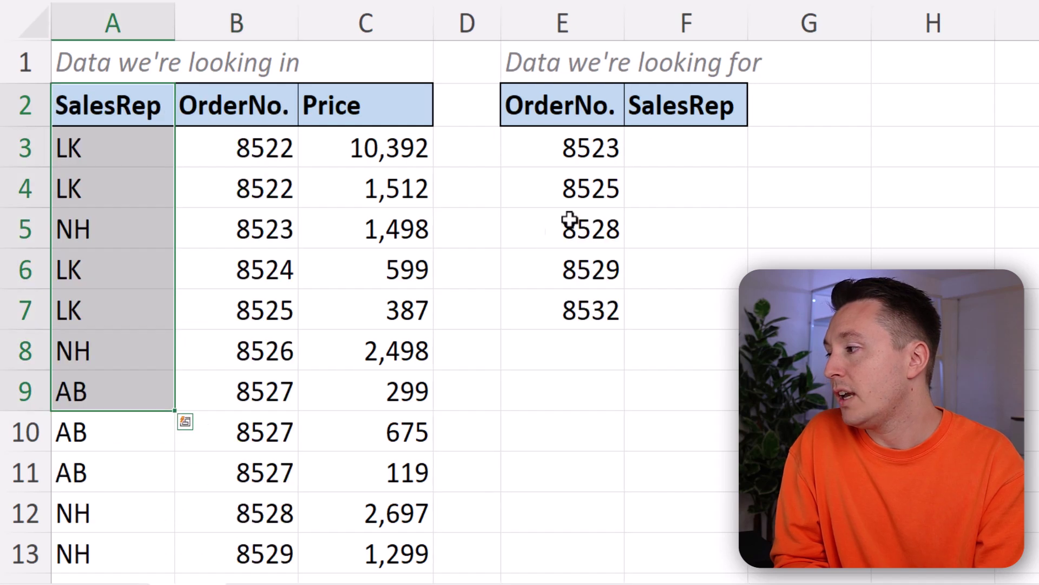
# Step: Start a VLOOKUP formula in F3 with E3 as the lookup value and columns A:C as the table array
pyautogui.click(691, 153)
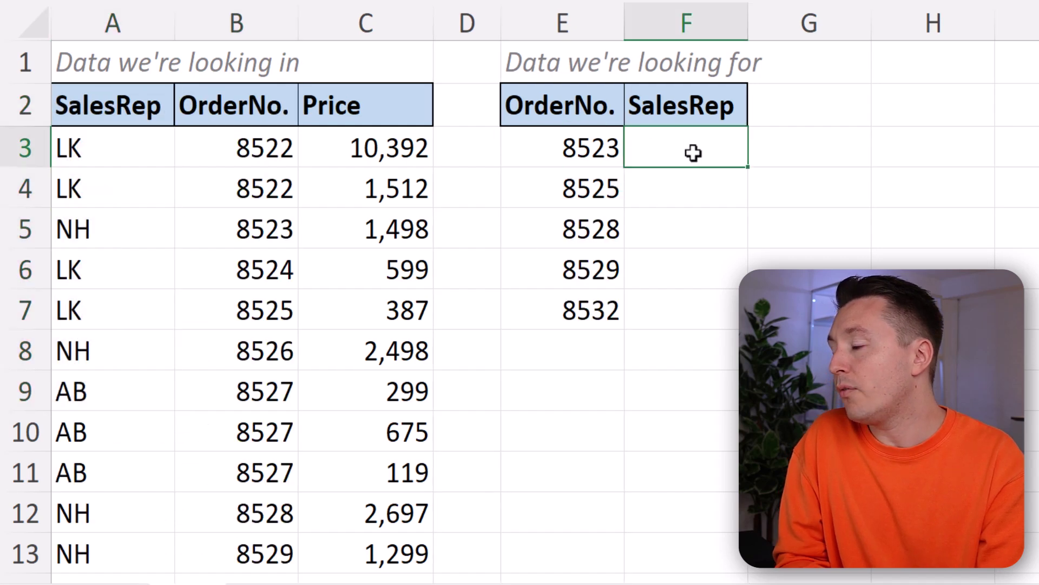
pyautogui.write('=VLOOKUP(')
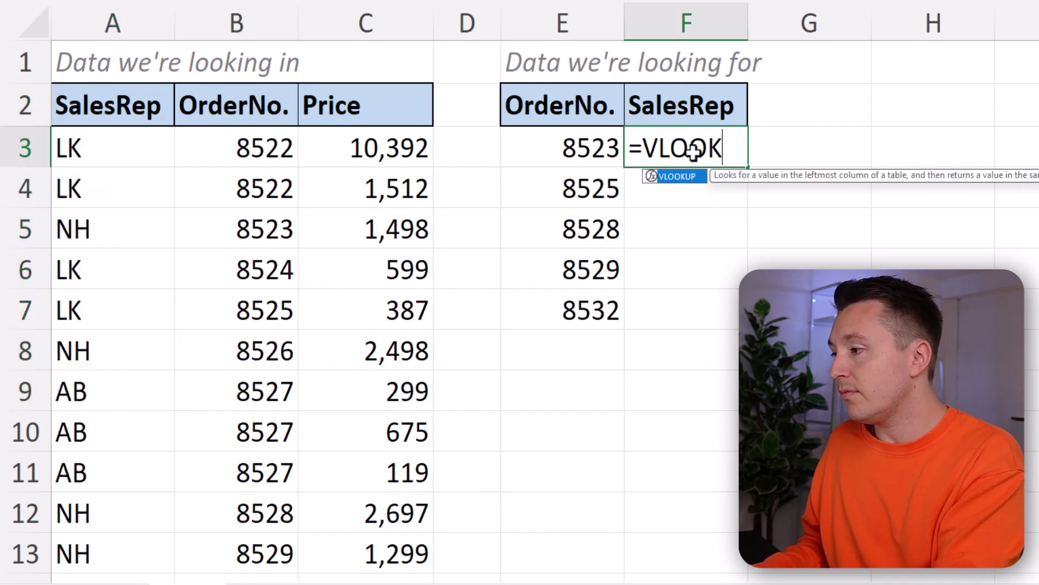
pyautogui.click(571, 146)
pyautogui.write(';')
pyautogui.press('BackSpace')
pyautogui.write(',')
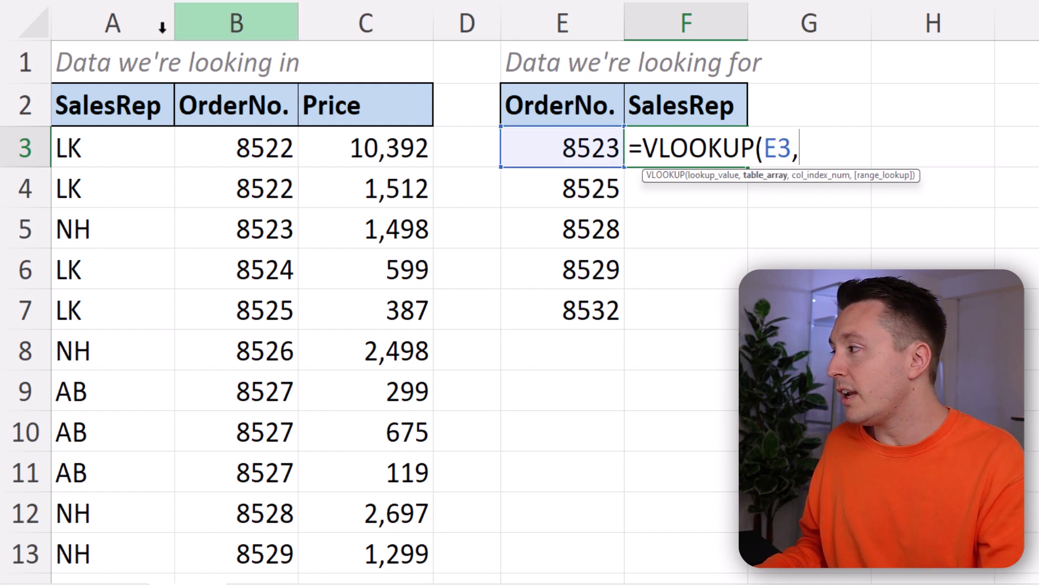
pyautogui.moveTo(145, 22); pyautogui.dragTo(336, 25)
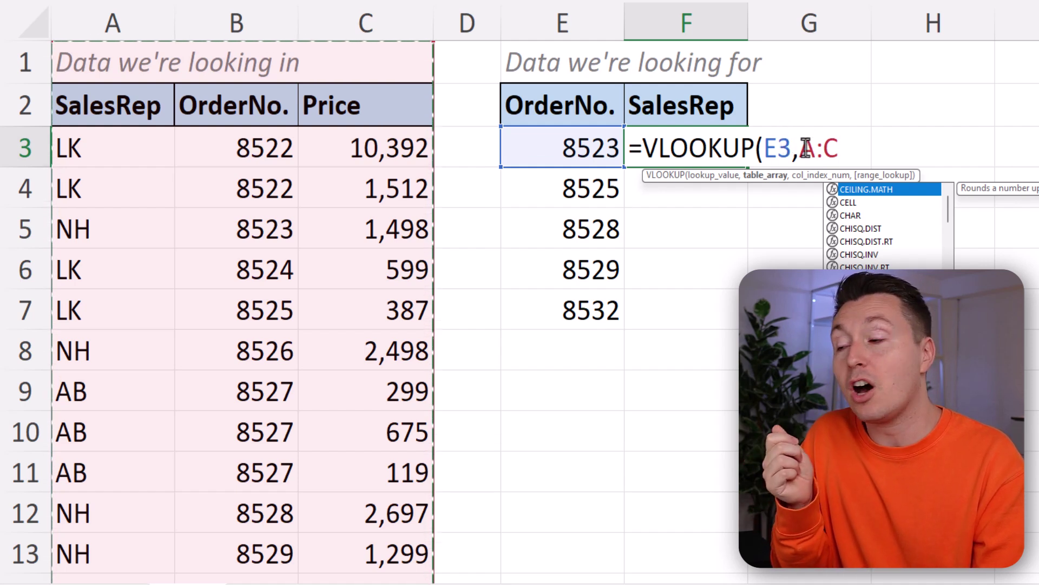
# Step: Try changing the VLOOKUP table array to B:C, and discard the unfinished formula in F3
pyautogui.moveTo(801, 149); pyautogui.dragTo(839, 149)
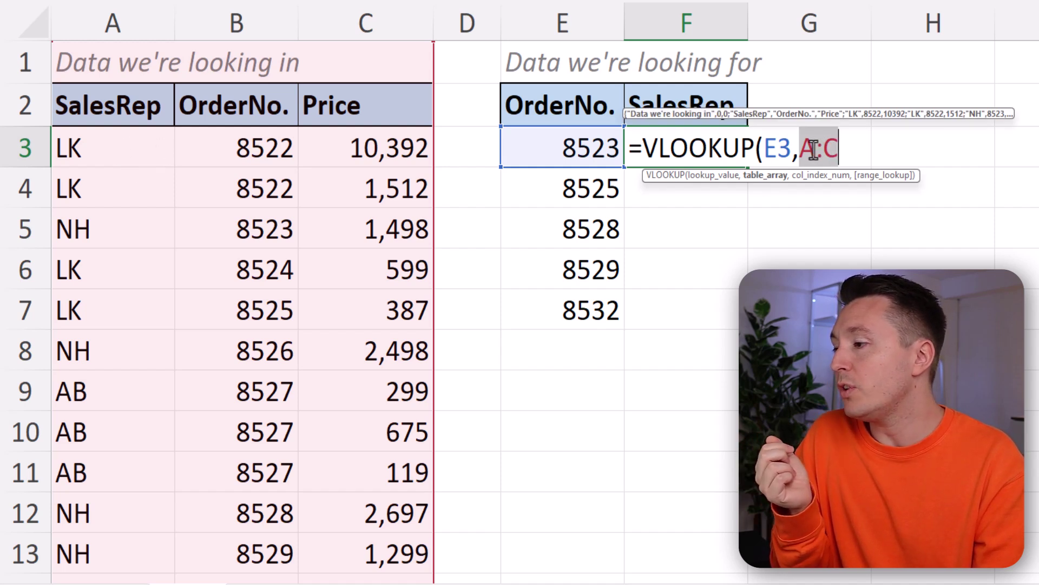
pyautogui.moveTo(813, 150); pyautogui.dragTo(801, 150)
pyautogui.write('B')
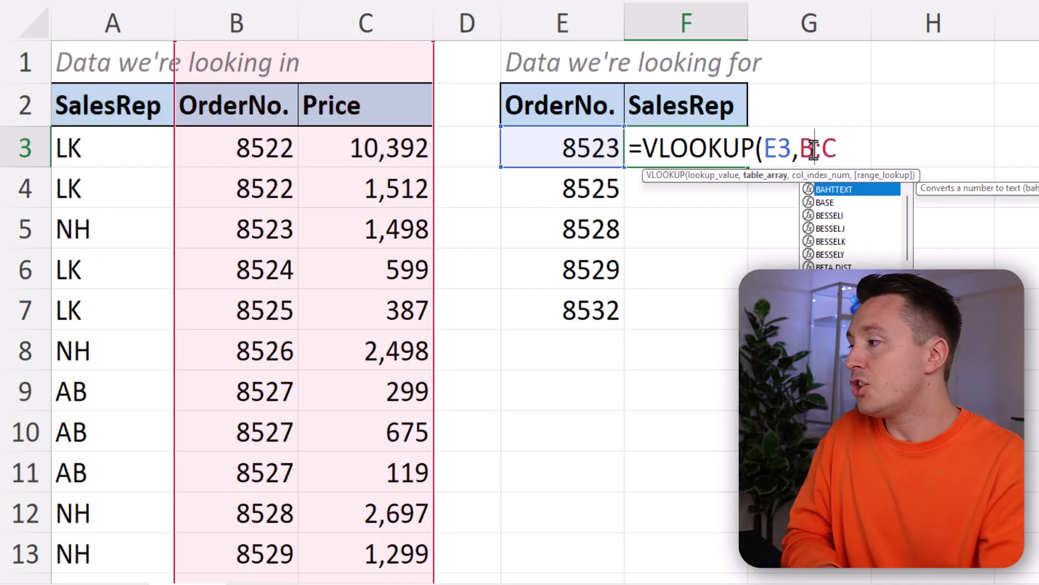
pyautogui.click(833, 151)
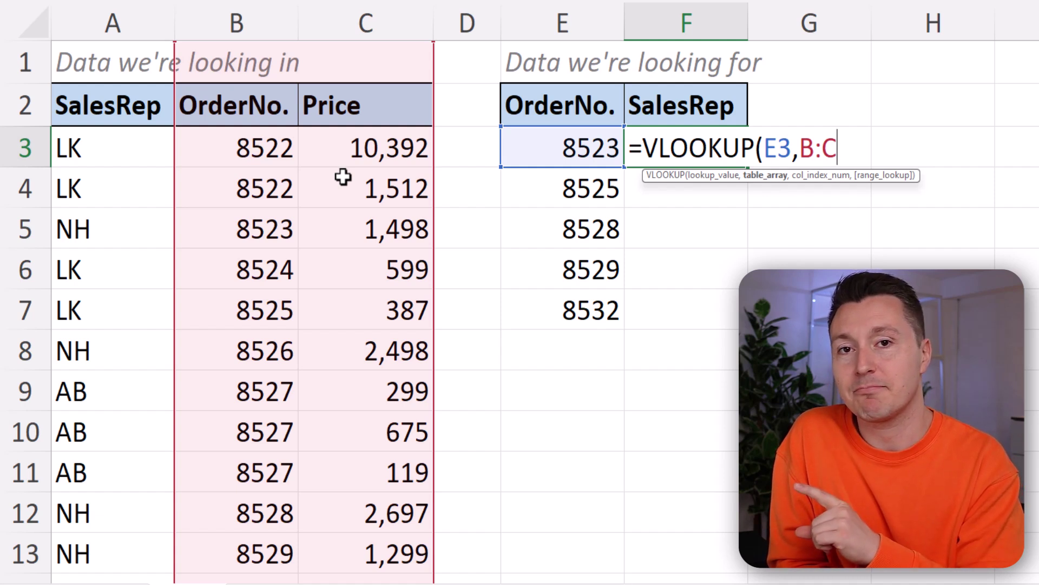
pyautogui.press('Escape')
# Step: Enter =XLOOKUP(E3,B:B,A:A) in F3 to return the sales rep from the column left of the order numbers
pyautogui.write('=')
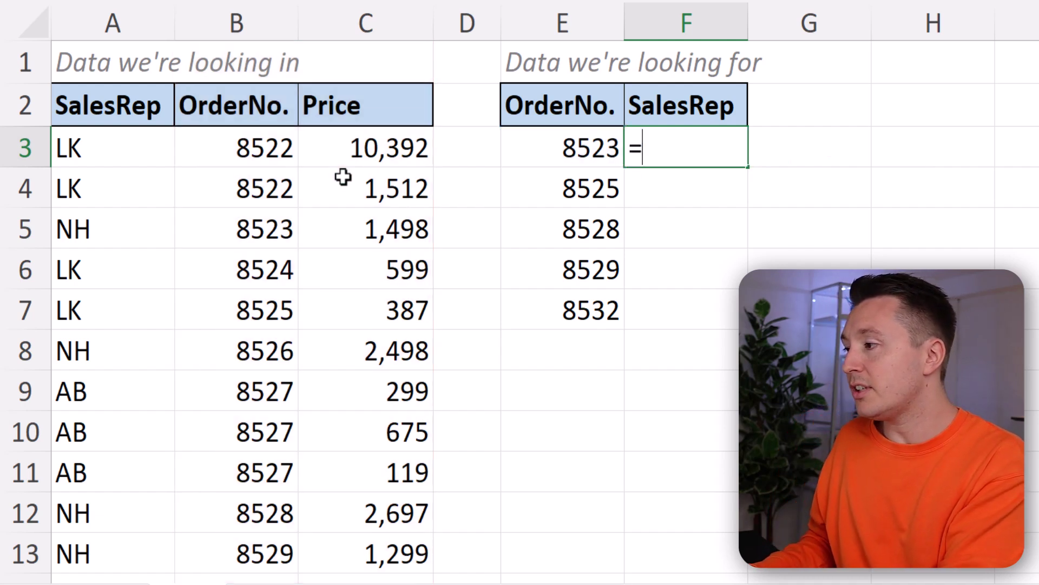
pyautogui.write('XLOOKUP(')
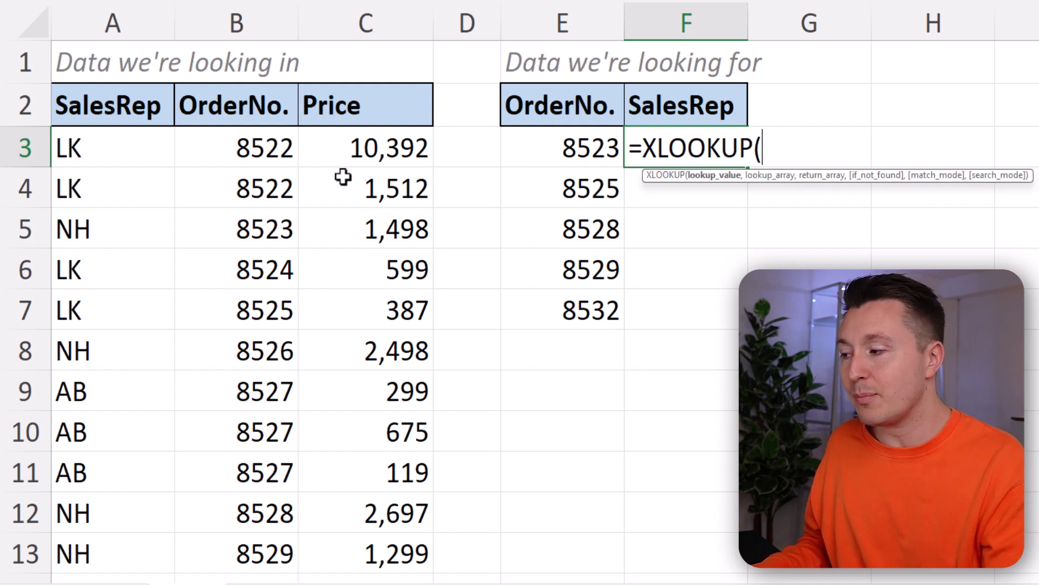
pyautogui.click(578, 153)
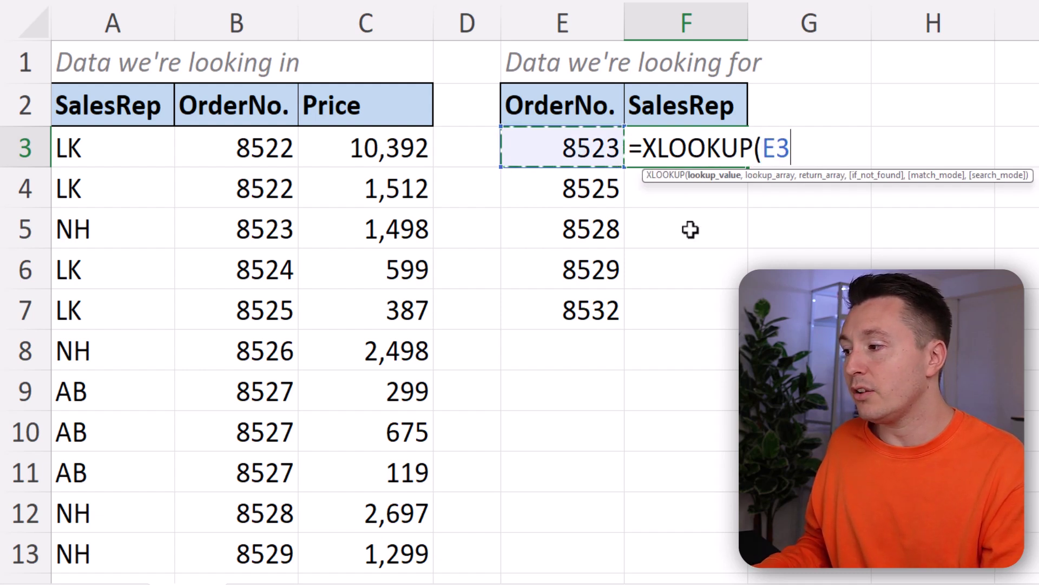
pyautogui.write(',')
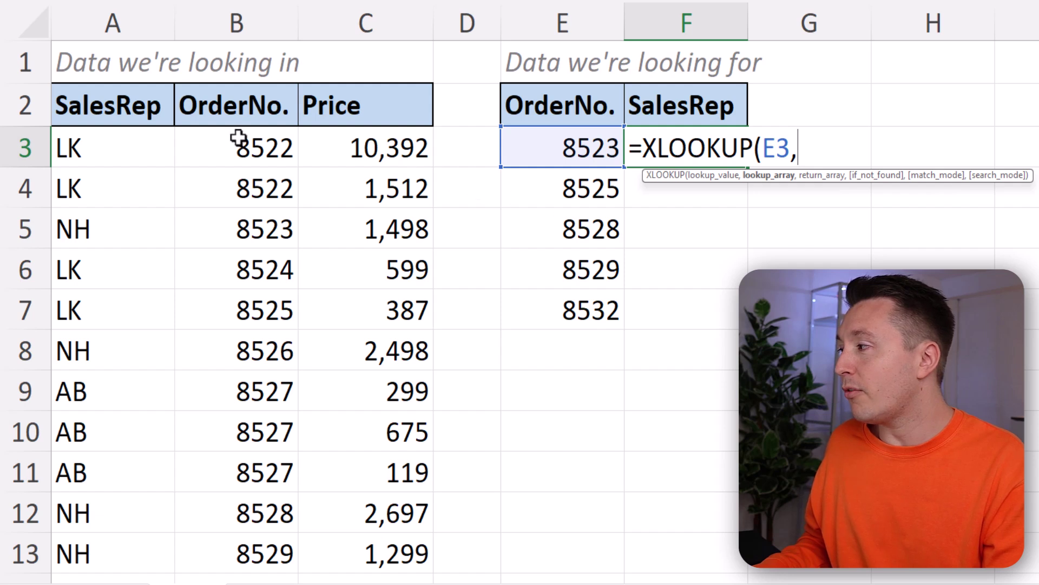
pyautogui.click(242, 22)
pyautogui.write(',')
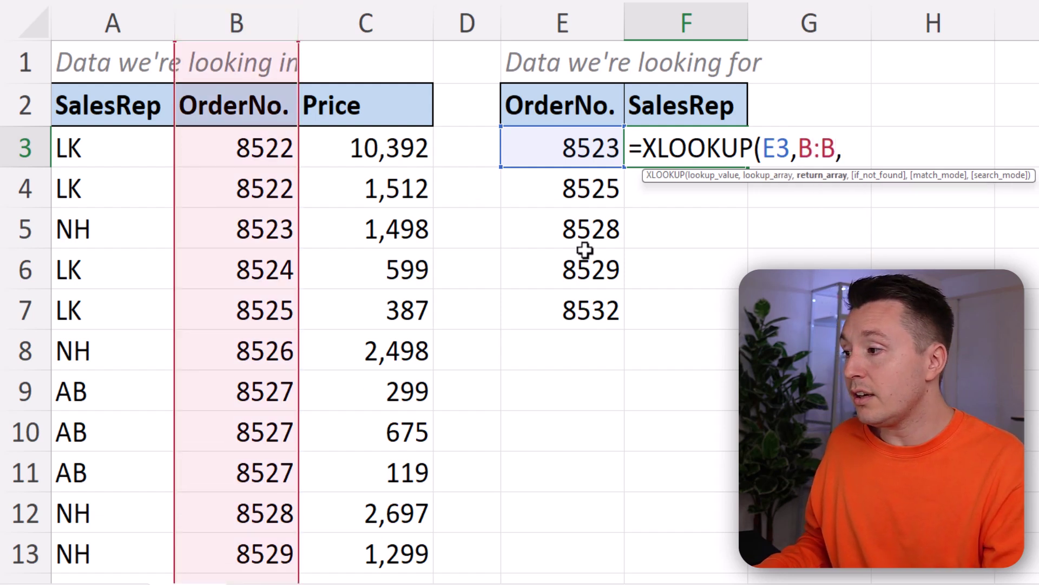
pyautogui.click(144, 20)
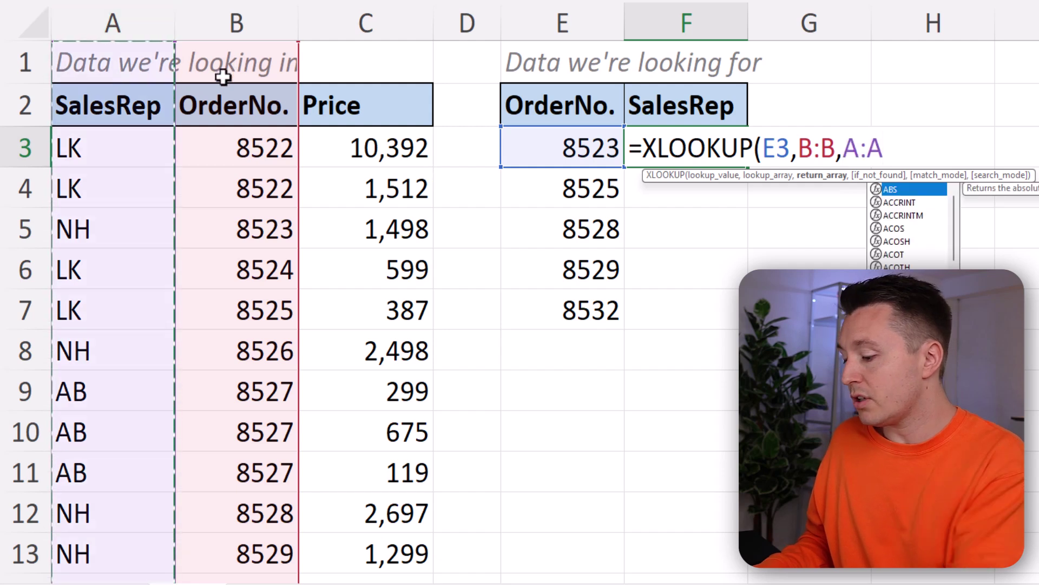
pyautogui.write(')')
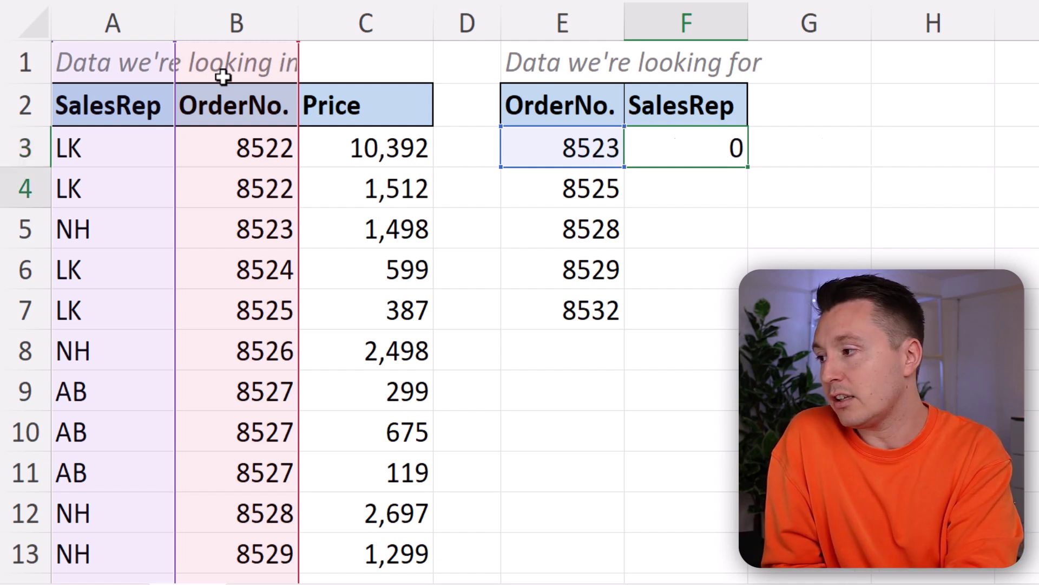
pyautogui.press('Return')
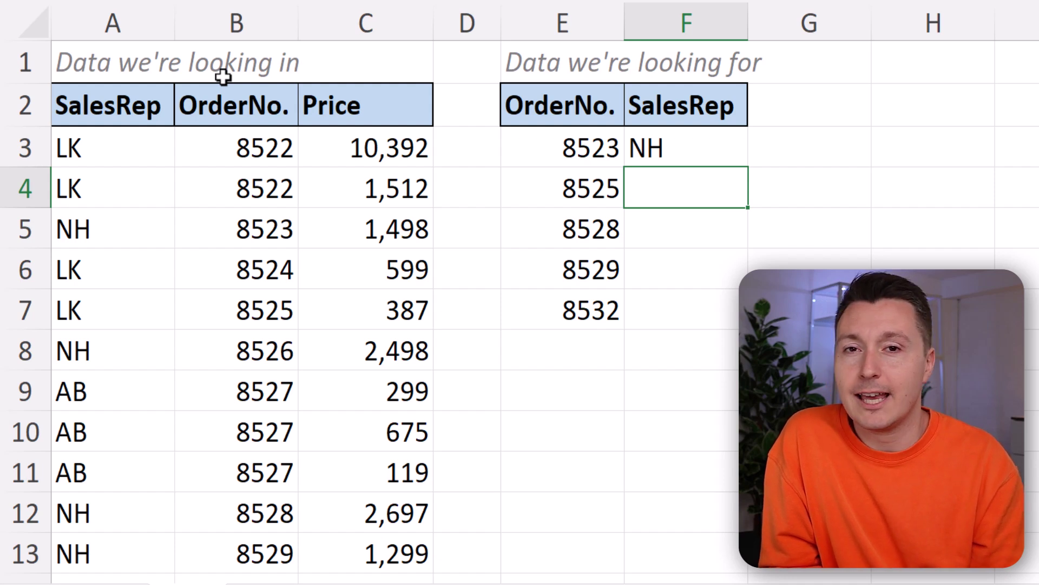